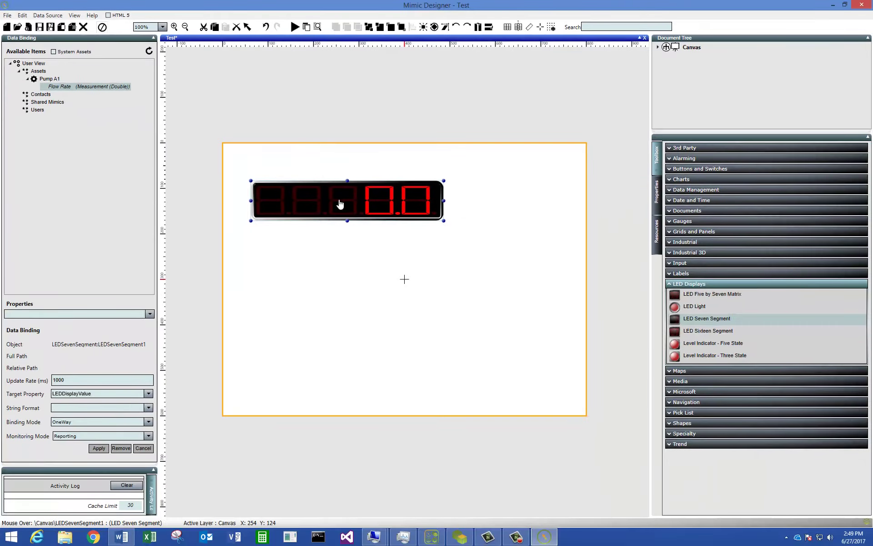
Narrow the LED seven-segment display and reposition it near the Test mimic's top-left corner
{"action": "left_click_drag", "start_coordinate": [468, 238], "coordinate": [392, 237]}
{"action": "left_click_drag", "start_coordinate": [316, 225], "coordinate": [282, 192]}
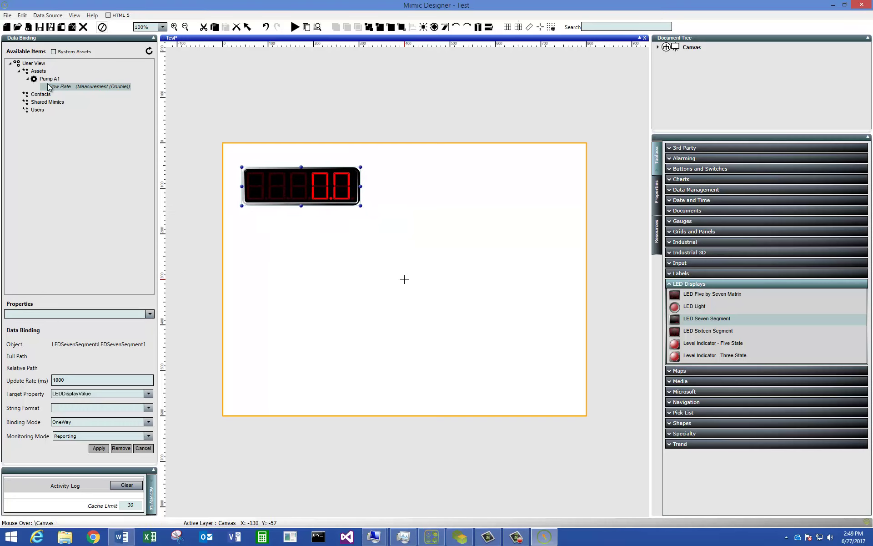
In Data Model Designer's Data Mapping, add a new configuration named 'Configuration 1'
{"action": "left_click", "coordinate": [832, 5]}
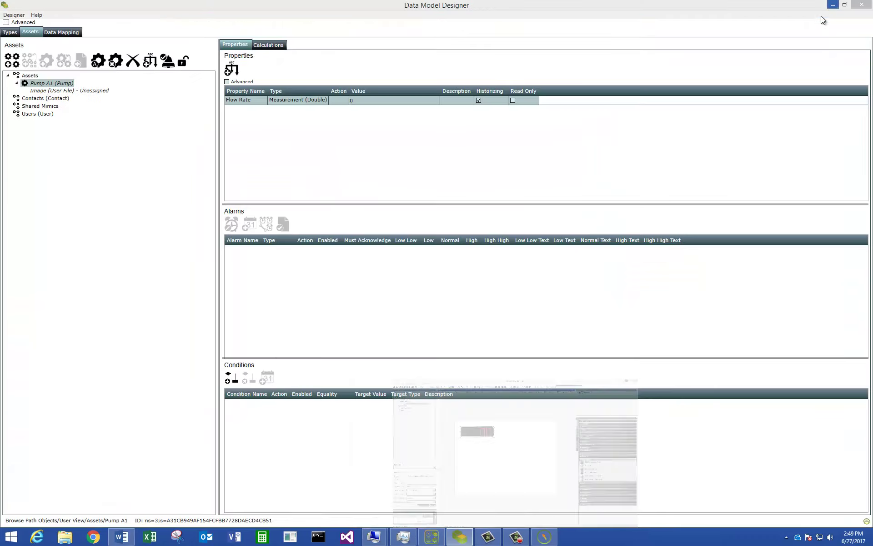
{"action": "left_click", "coordinate": [72, 34]}
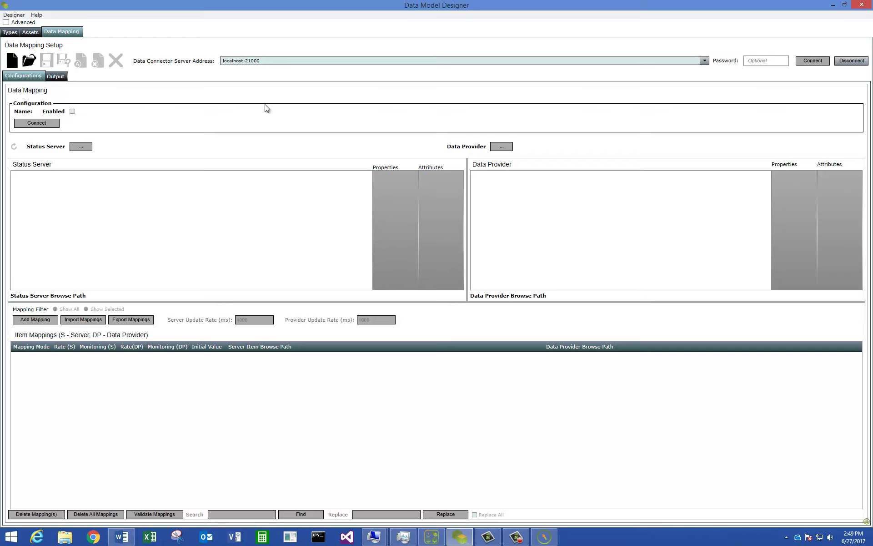
{"action": "left_click", "coordinate": [12, 59]}
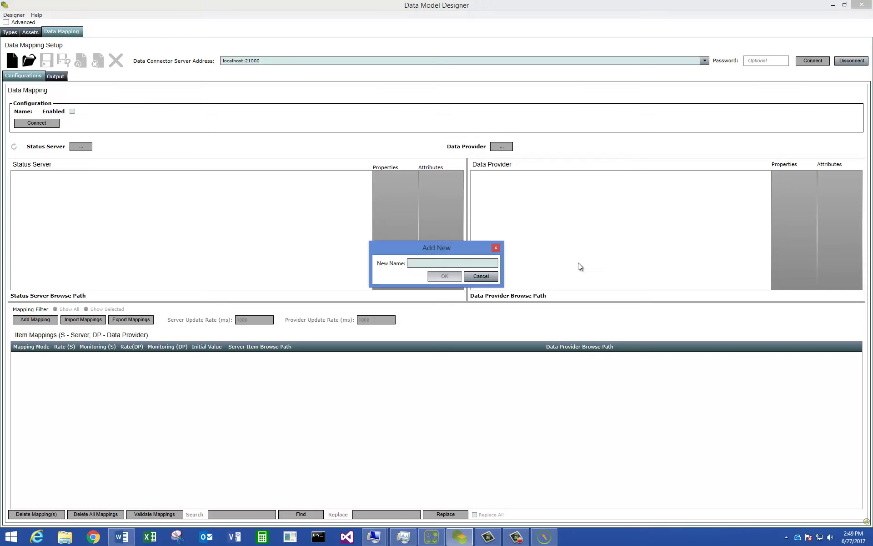
{"action": "type", "text": "Configurat"}
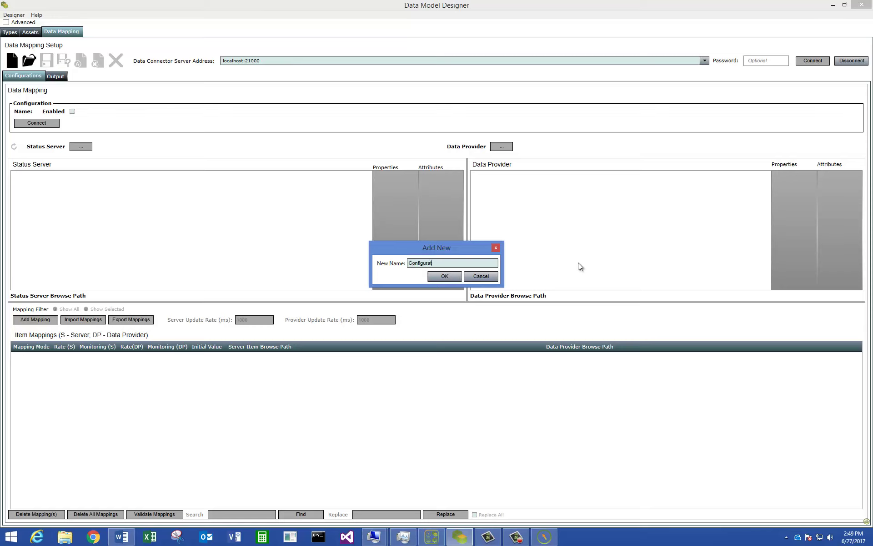
{"action": "type", "text": "ion 1"}
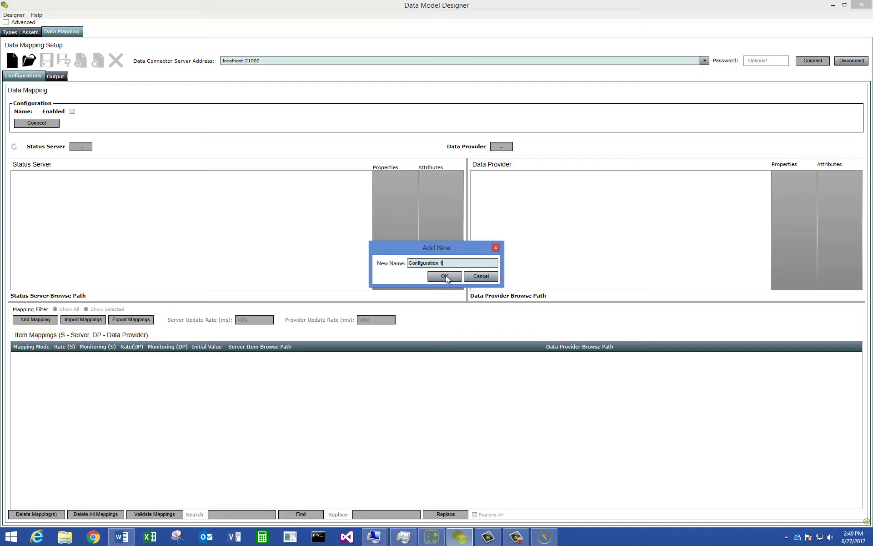
{"action": "left_click", "coordinate": [445, 276]}
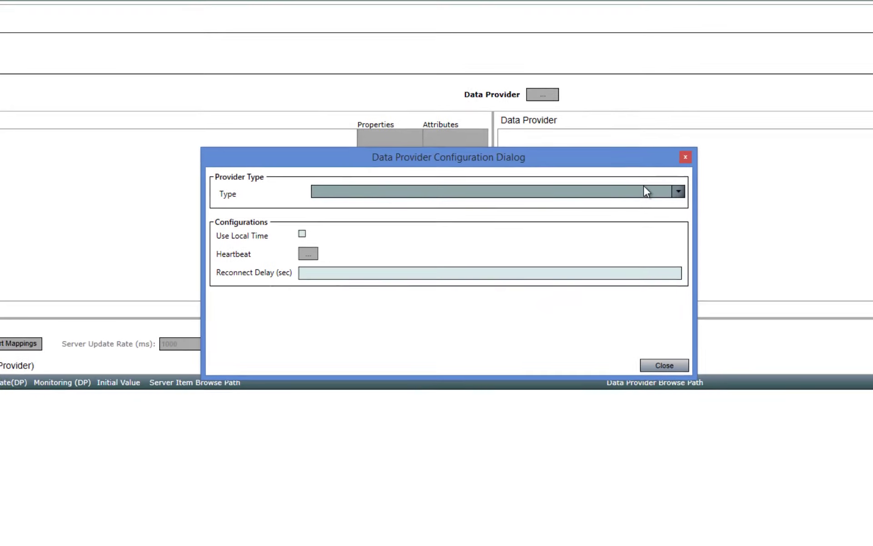
Set the provider type to Allen Bradley Data Provider and add a TransactionItem data point
{"action": "left_click", "coordinate": [584, 209]}
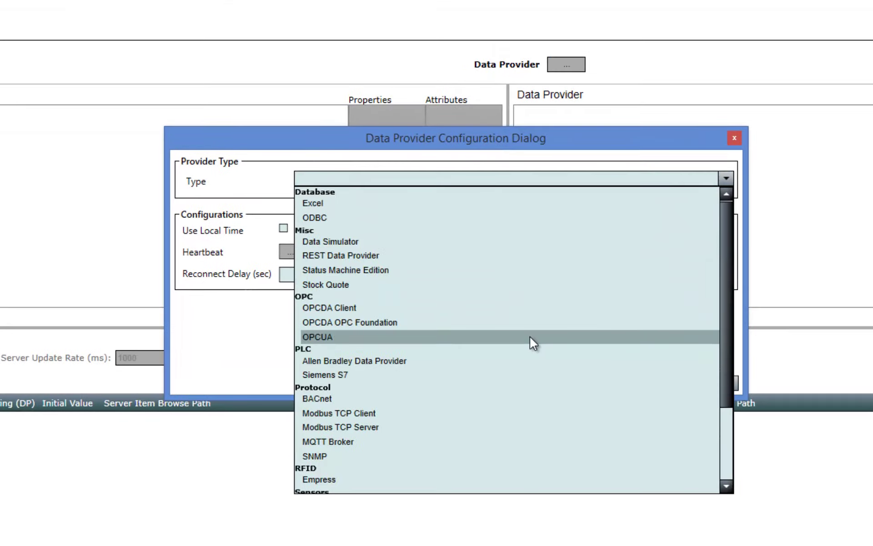
{"action": "left_click", "coordinate": [419, 361]}
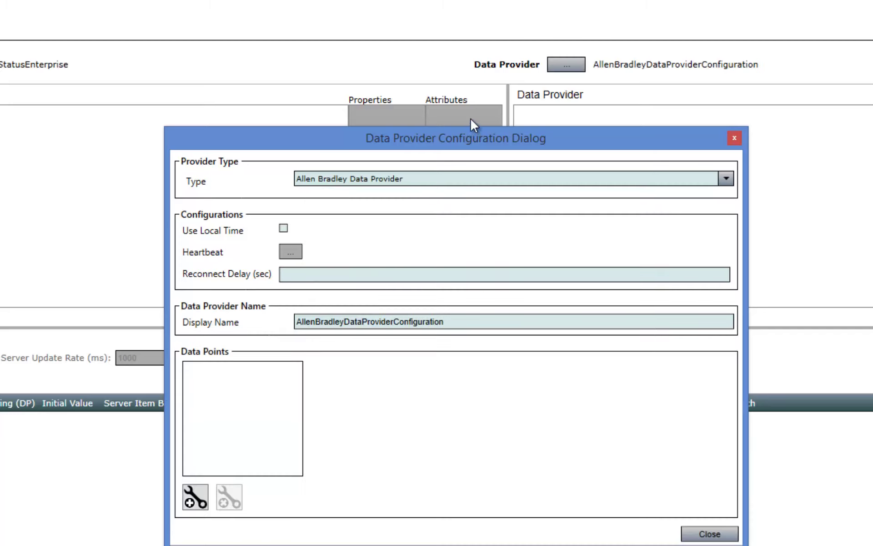
{"action": "left_click_drag", "start_coordinate": [476, 132], "coordinate": [558, 0]}
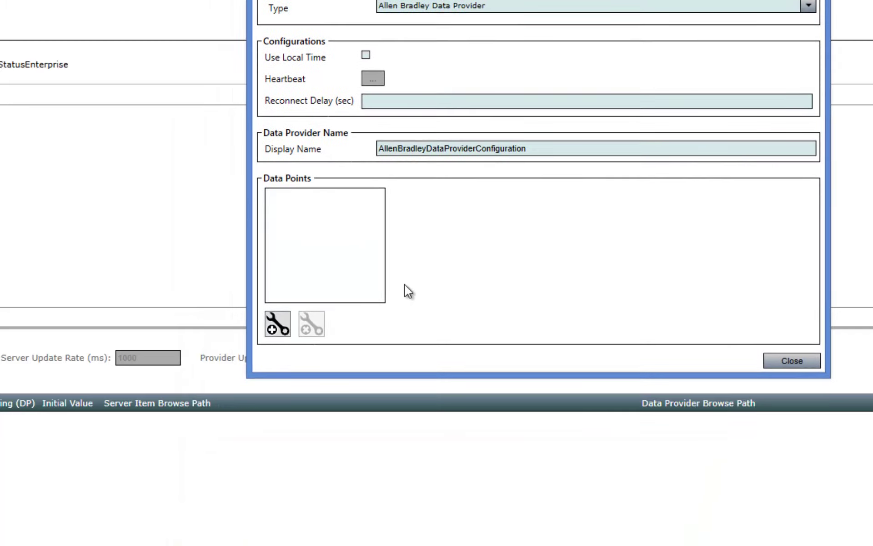
{"action": "left_click", "coordinate": [277, 325]}
{"action": "left_click", "coordinate": [291, 197]}
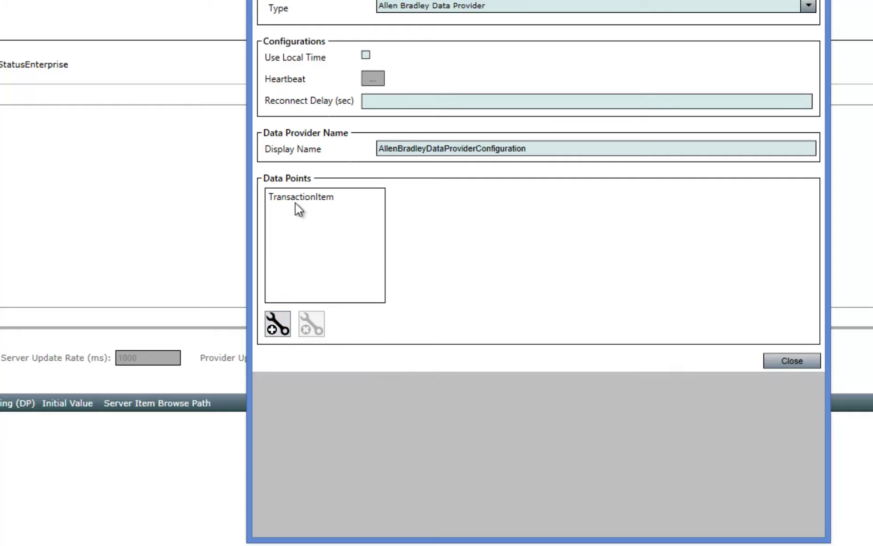
Rename the TransactionItem data point to PumpFlowRate and replace IP 127.0.0.1 with 192.168.168.156
{"action": "double_click", "coordinate": [607, 203]}
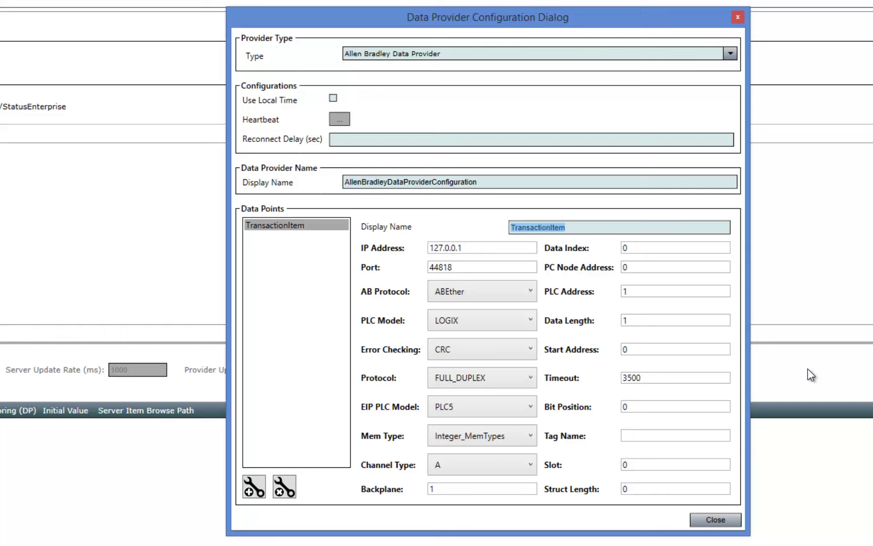
{"action": "type", "text": "Flow"}
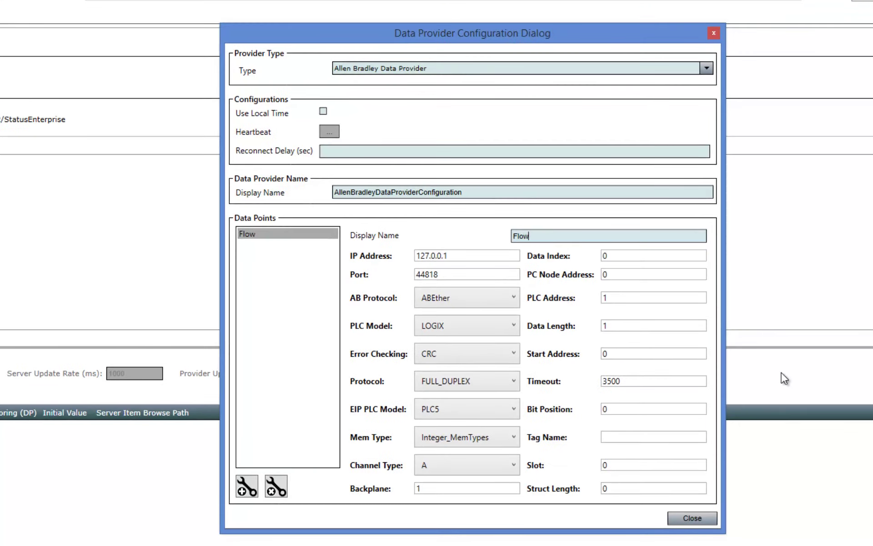
{"action": "type", "text": "Rate"}
{"action": "type", "text": "Pump"}
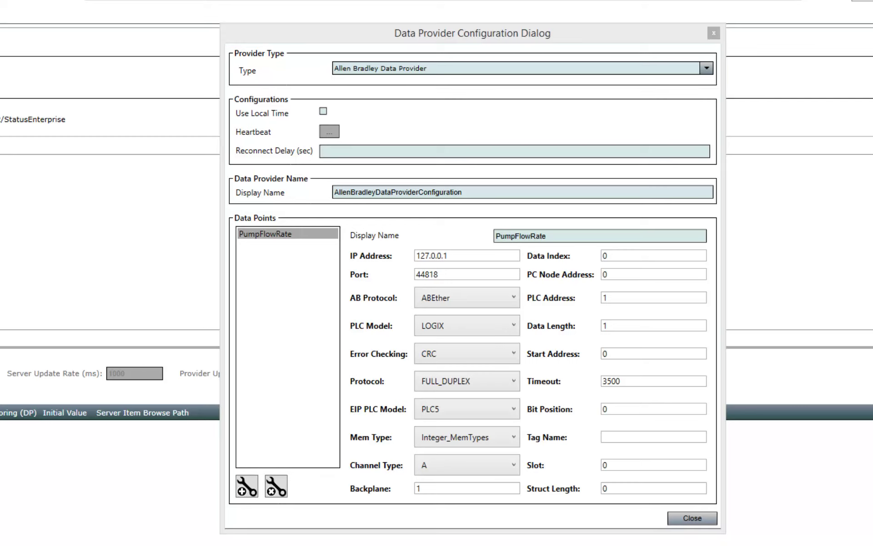
{"action": "left_click", "coordinate": [457, 254]}
{"action": "left_click_drag", "start_coordinate": [458, 255], "coordinate": [337, 270]}
{"action": "type", "text": "192"}
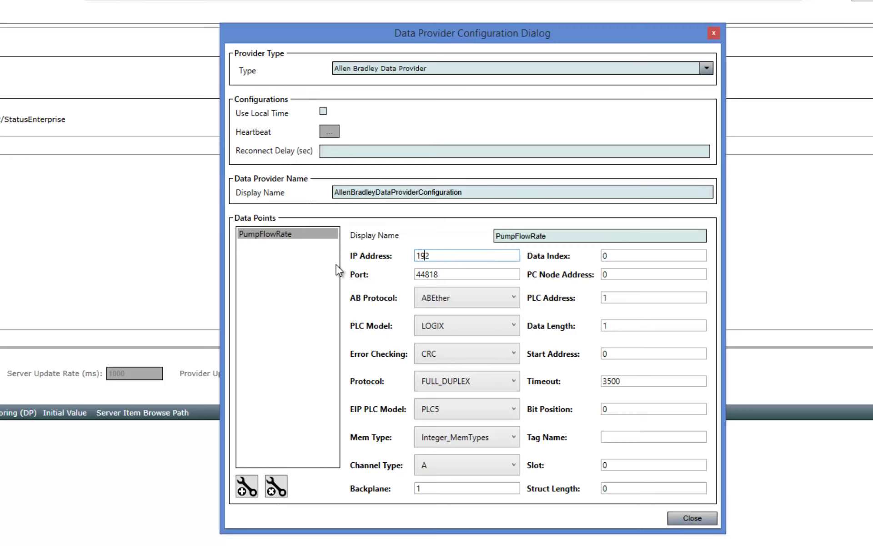
{"action": "type", "text": ".168."}
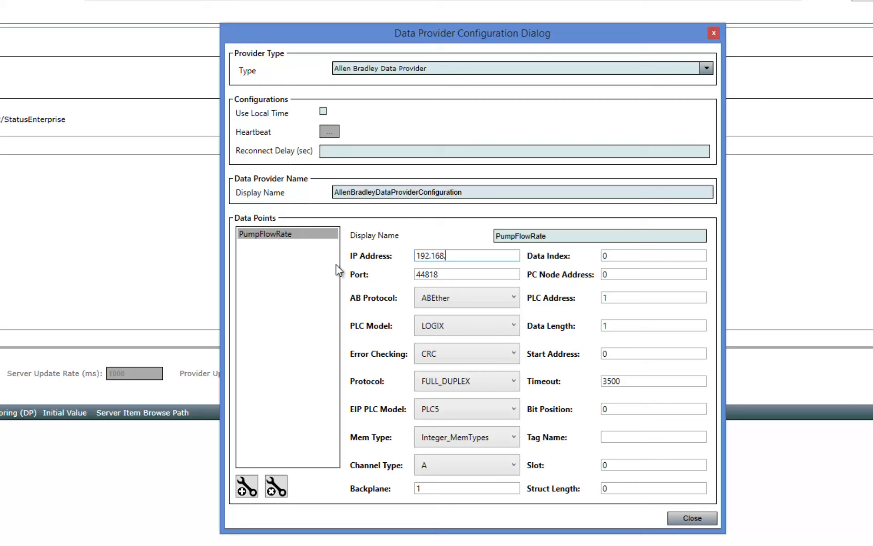
{"action": "type", "text": "168."}
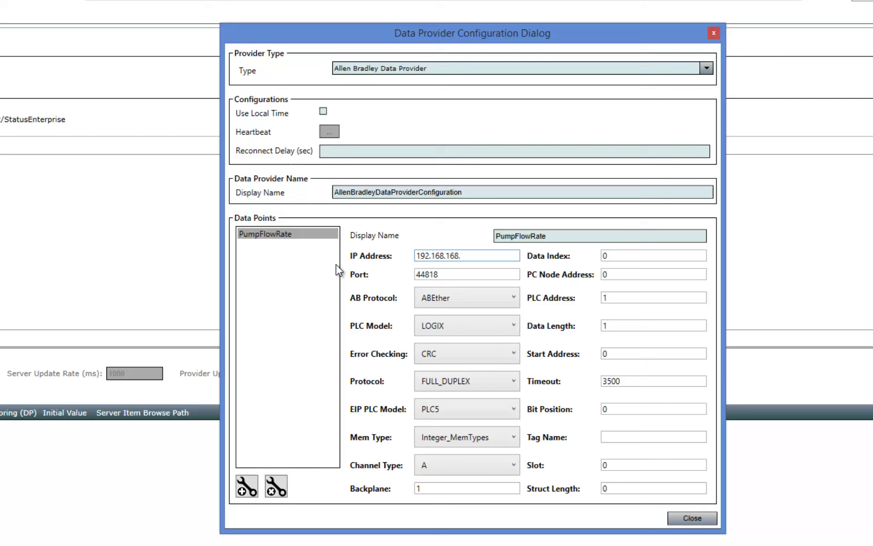
{"action": "type", "text": "156"}
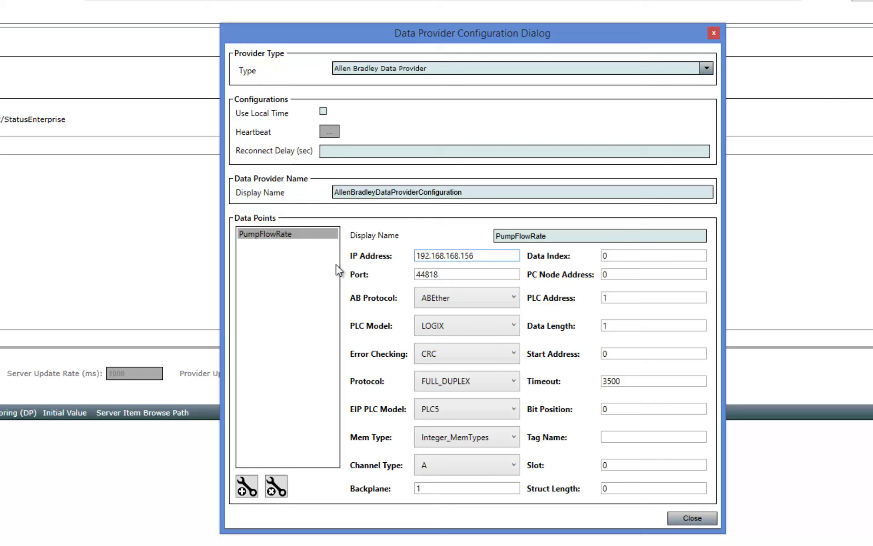
Keep ABEther protocol and LOGIX PLC model, and set the memory type to Timer
{"action": "left_click", "coordinate": [467, 300]}
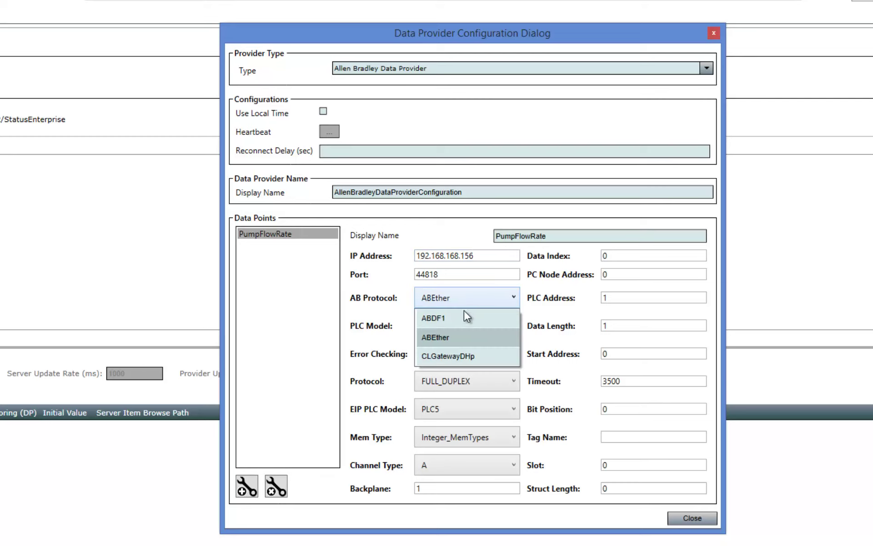
{"action": "left_click", "coordinate": [457, 337]}
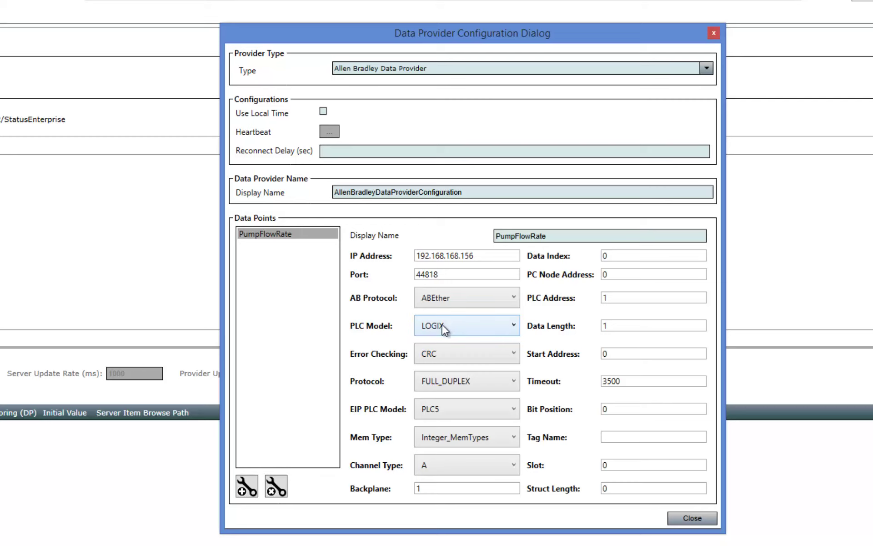
{"action": "left_click", "coordinate": [442, 324]}
{"action": "left_click", "coordinate": [468, 324]}
{"action": "left_click", "coordinate": [467, 440]}
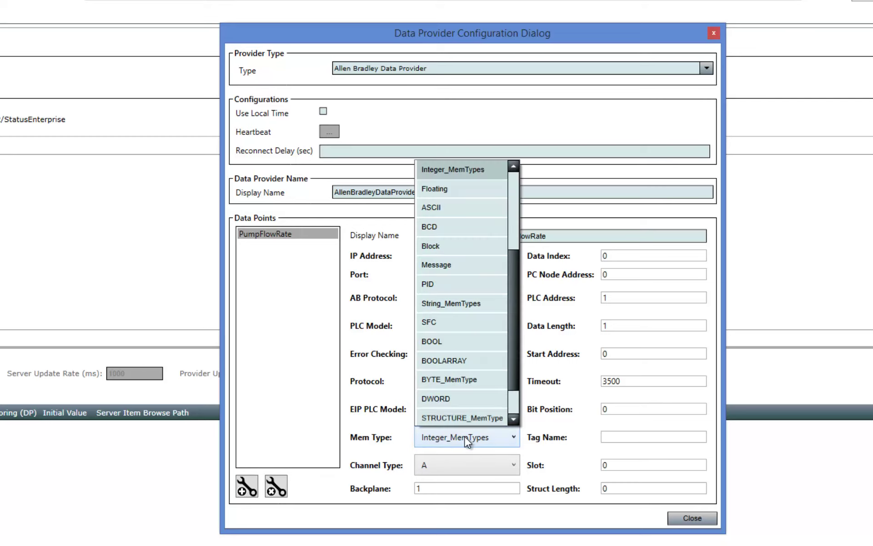
{"action": "scroll", "coordinate": [504, 404], "scroll_direction": "down", "scroll_amount": 1}
{"action": "scroll", "coordinate": [515, 377], "scroll_direction": "up", "scroll_amount": 3}
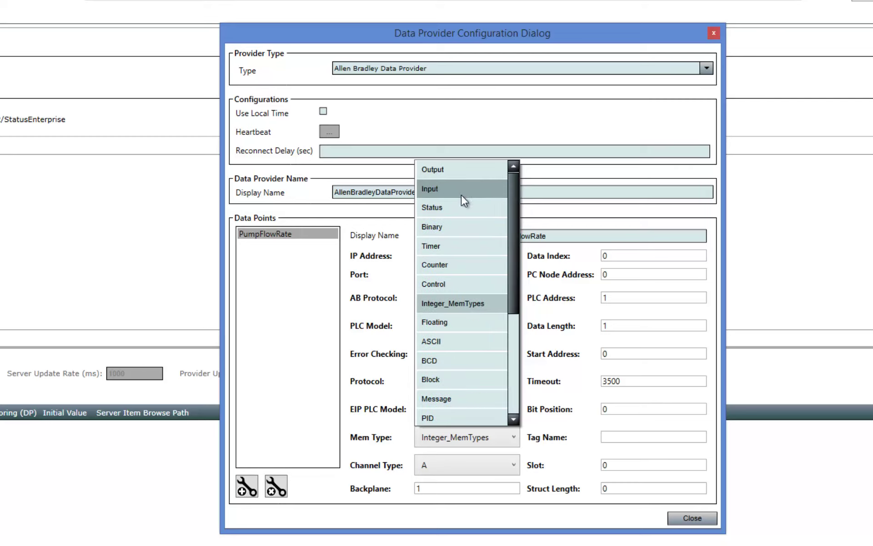
{"action": "left_click", "coordinate": [441, 246]}
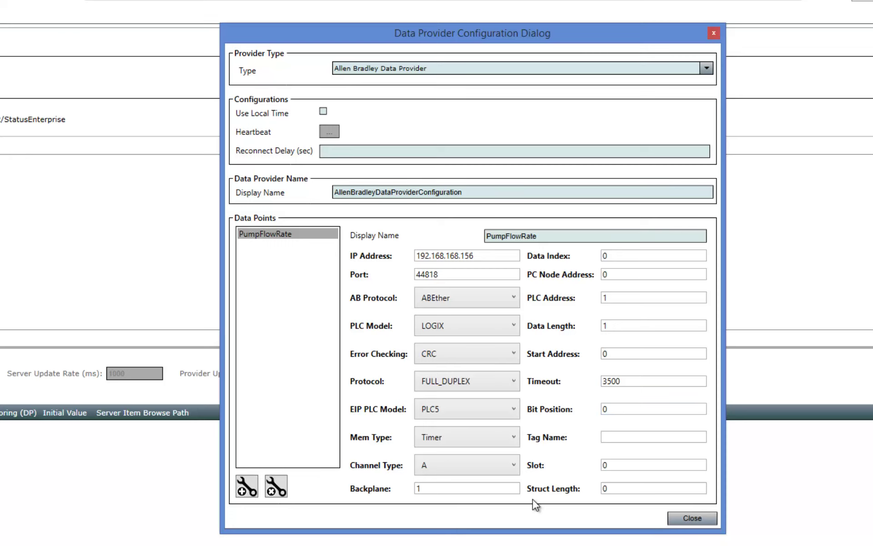
Set slot 2 and paste tag name ControllerScopeUDT1.ArrayNested[0].Timer1.ACC
{"action": "left_click", "coordinate": [605, 464]}
{"action": "type", "text": "2"}
{"action": "left_click_drag", "start_coordinate": [520, 32], "coordinate": [440, 41]}
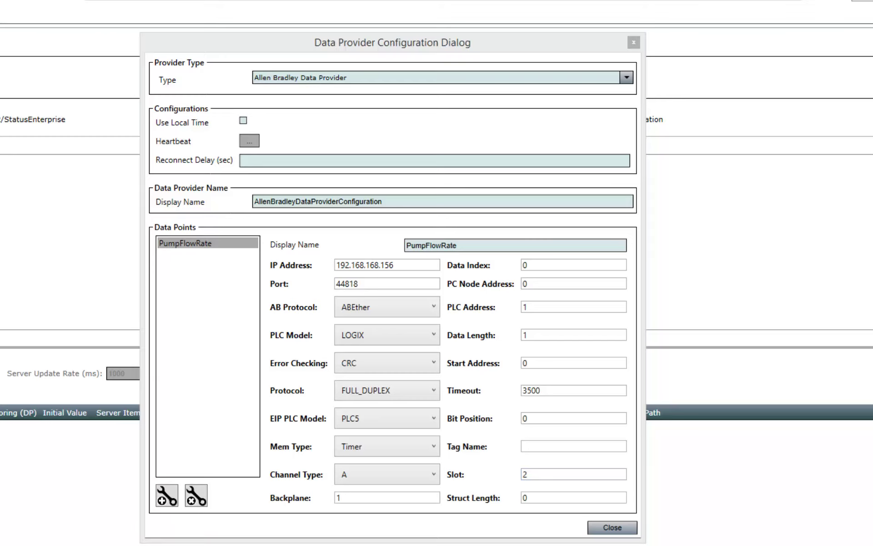
{"action": "left_click", "coordinate": [536, 447]}
{"action": "right_click", "coordinate": [537, 447]}
{"action": "left_click", "coordinate": [562, 496]}
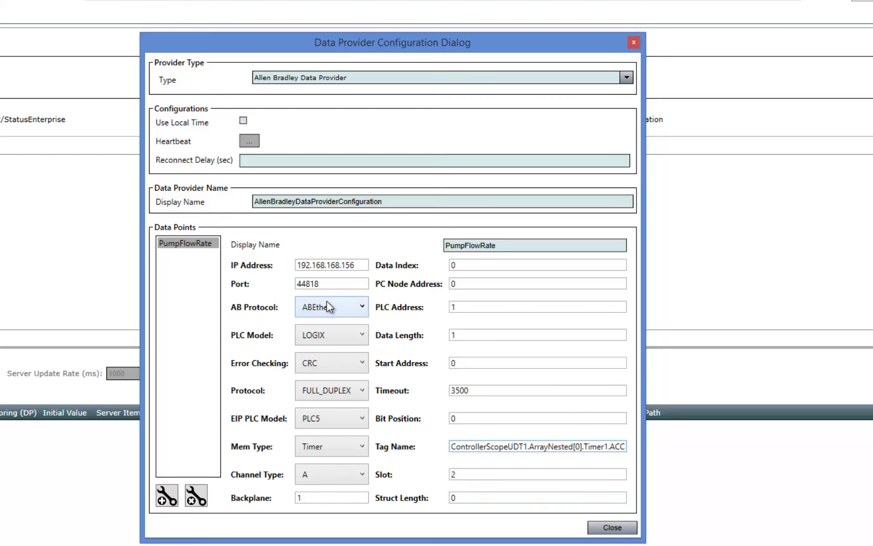
Close the provider settings, save Configuration 1, and connect to the server and provider
{"action": "left_click", "coordinate": [627, 531]}
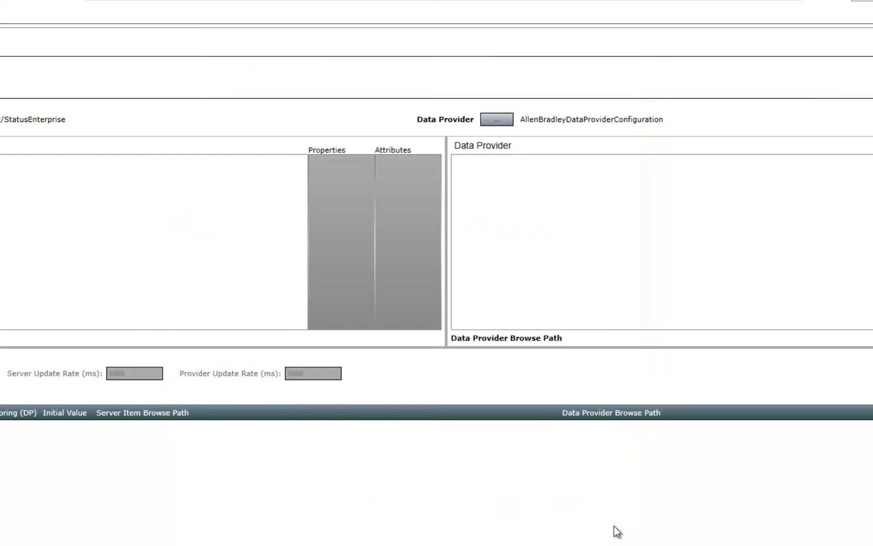
{"action": "left_click", "coordinate": [35, 61]}
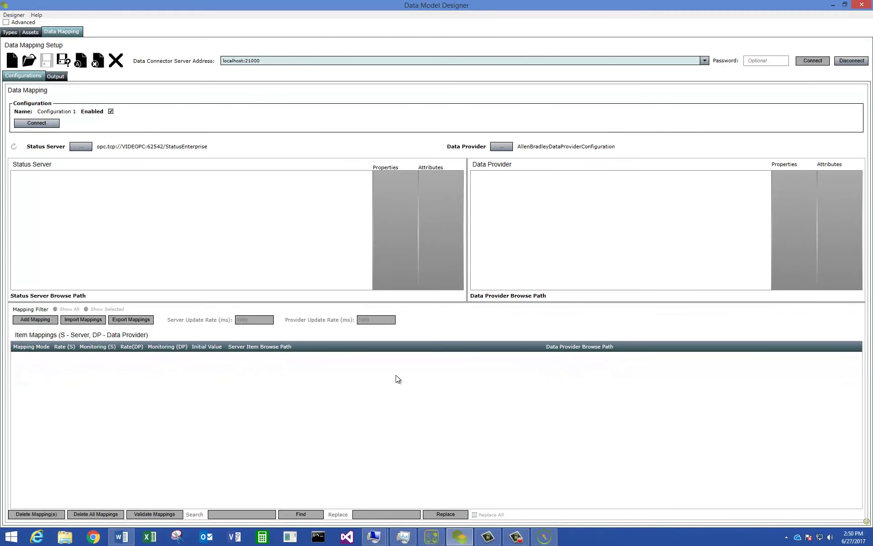
{"action": "mouse_move", "coordinate": [546, 538]}
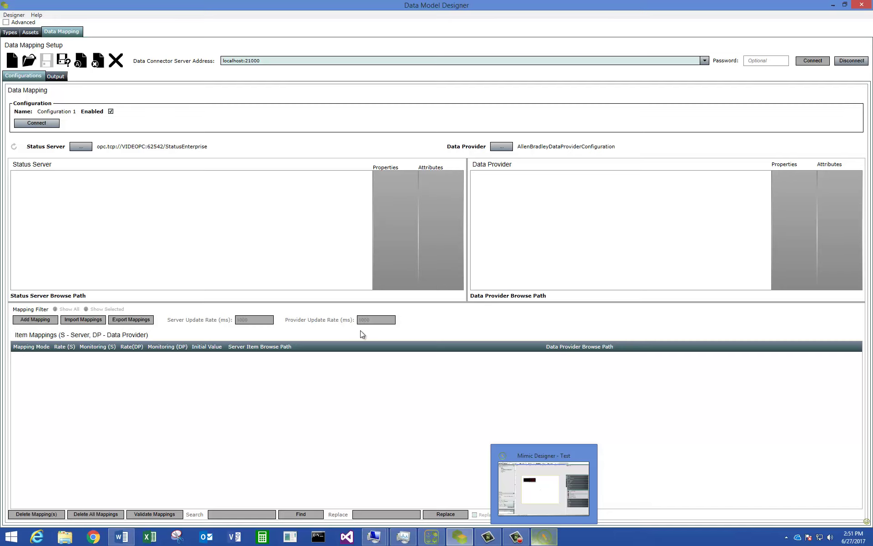
{"action": "left_click", "coordinate": [47, 123]}
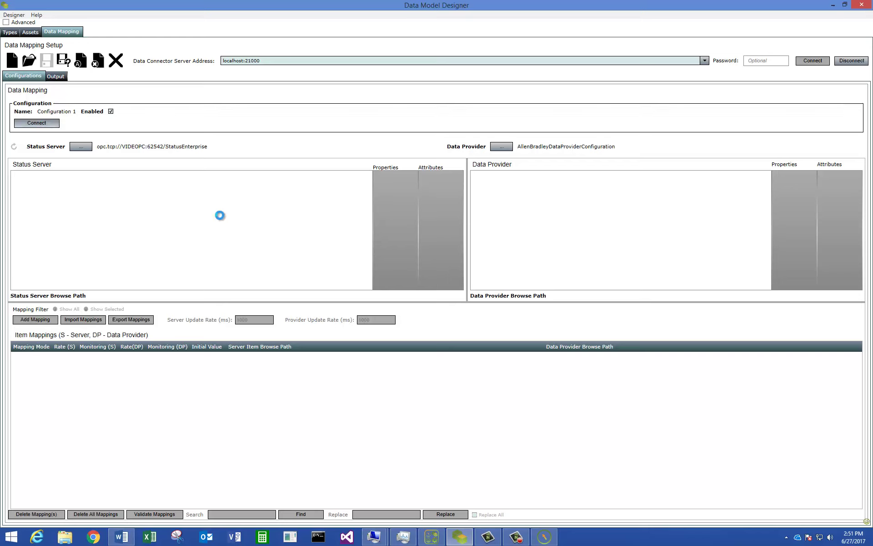
Expand Assets > Pump A1 and pick Flow Rate's Value as the server item
{"action": "double_click", "coordinate": [41, 183]}
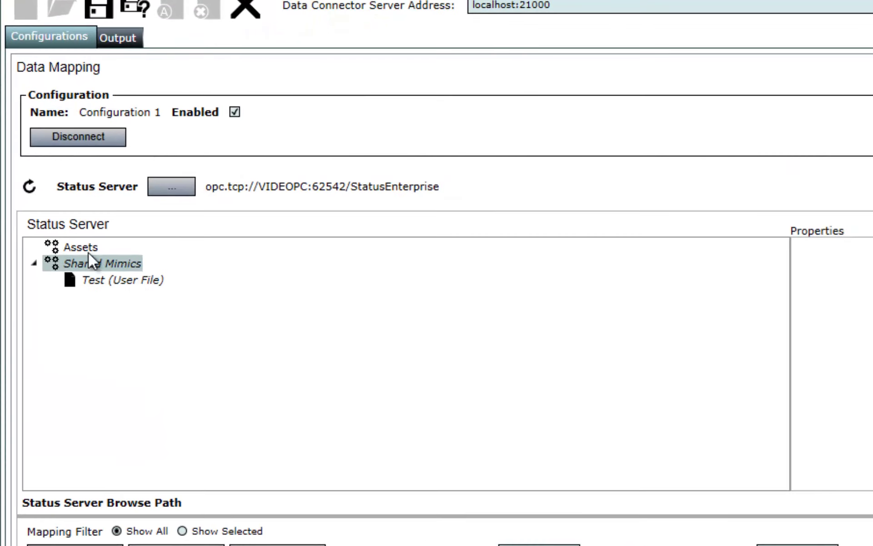
{"action": "double_click", "coordinate": [91, 250]}
{"action": "double_click", "coordinate": [124, 261]}
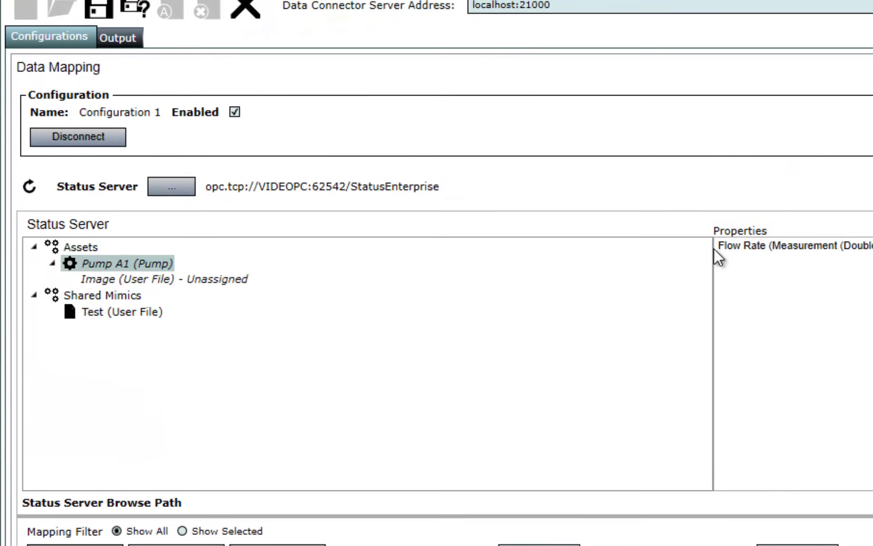
{"action": "left_click", "coordinate": [778, 246]}
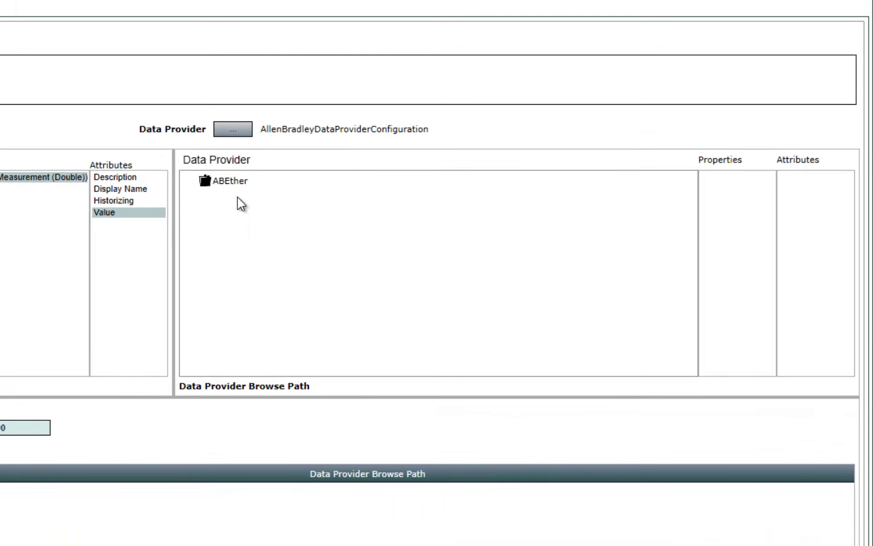
Pick ABEther's PumpFlowRate Value as the provider item and review the data point settings
{"action": "left_click", "coordinate": [240, 183]}
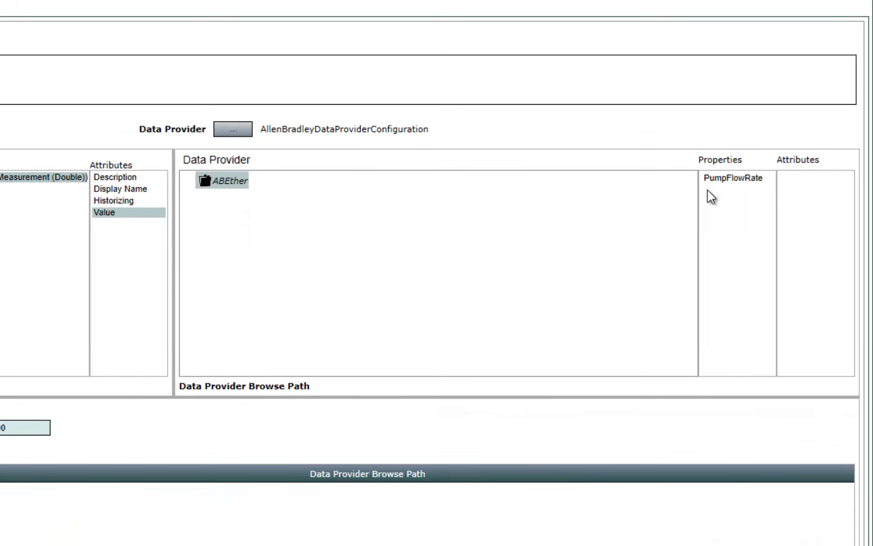
{"action": "left_click", "coordinate": [732, 178]}
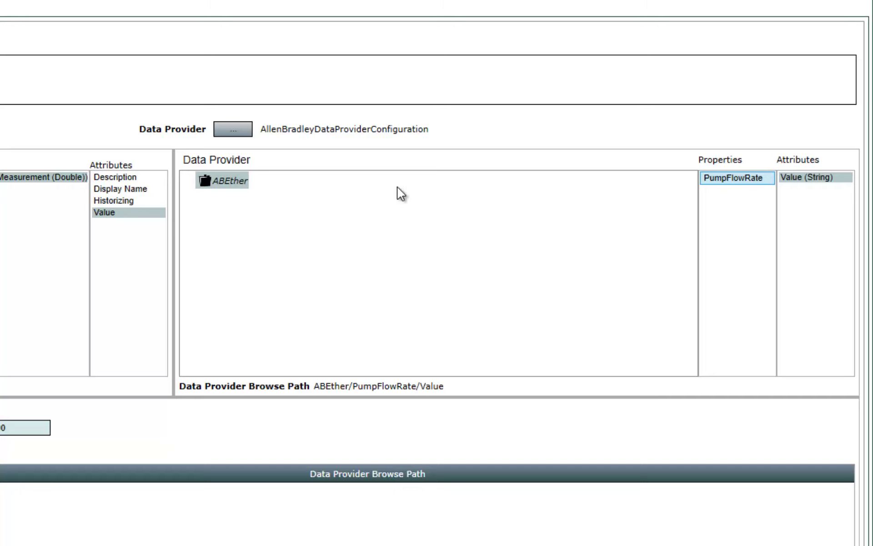
{"action": "left_click", "coordinate": [231, 131]}
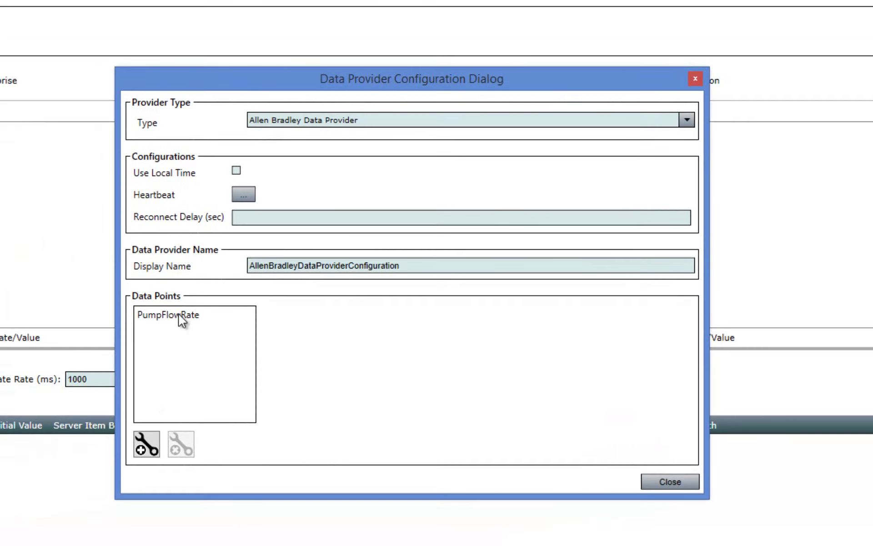
{"action": "left_click", "coordinate": [0, 354]}
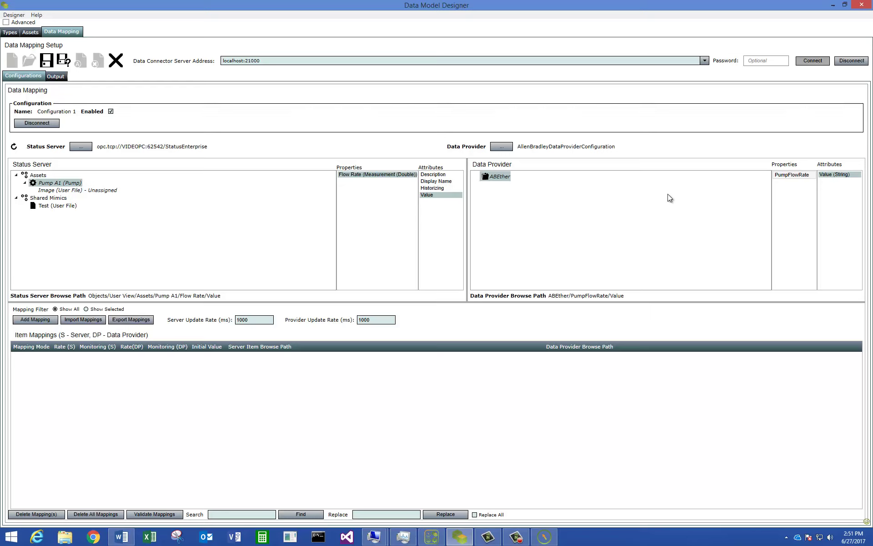
Add a mapping from Pump A1 Flow Rate to ABEther PumpFlowRate's Value (String)
{"action": "right_click", "coordinate": [847, 178]}
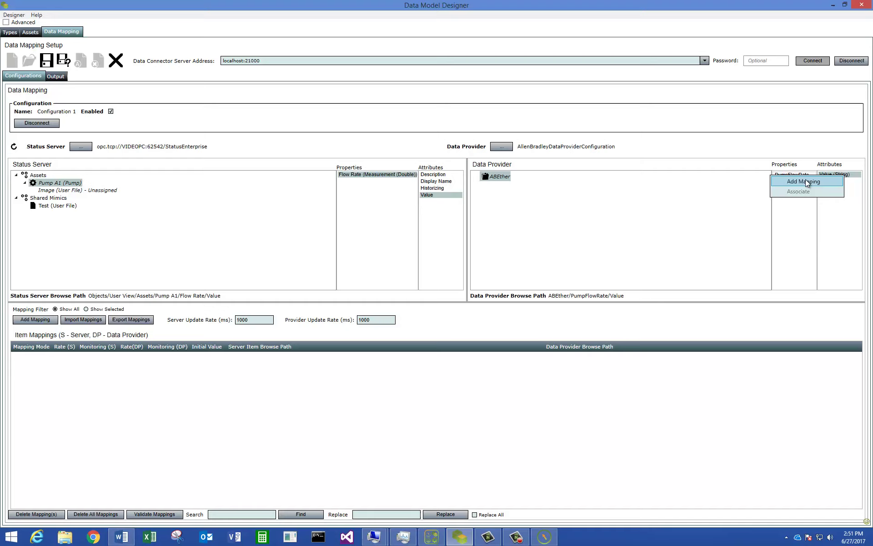
{"action": "left_click", "coordinate": [800, 186]}
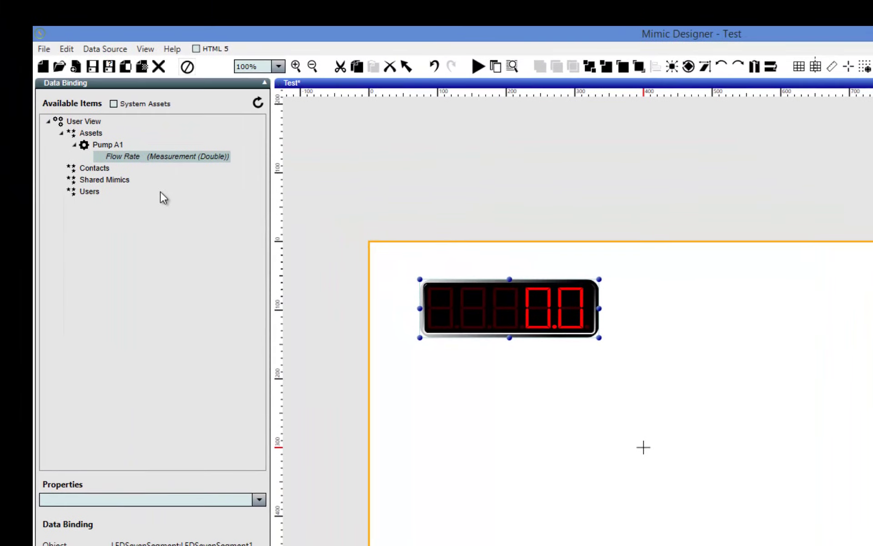
Drop Pump A1 Flow Rate from Available Items onto the LED Seven Segment control
{"action": "left_click_drag", "start_coordinate": [129, 159], "coordinate": [500, 304]}
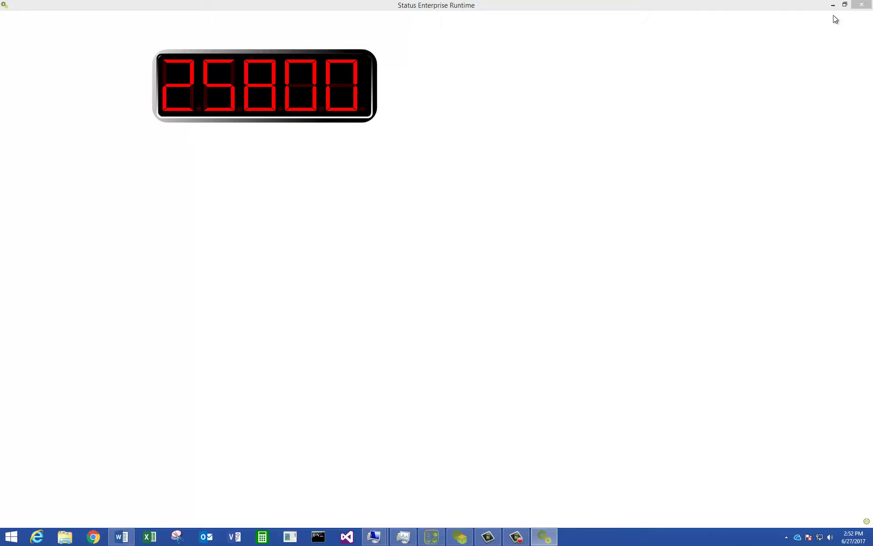
Close the Runtime window and return to Data Model Designer's Item Mappings list
{"action": "left_click", "coordinate": [844, 4]}
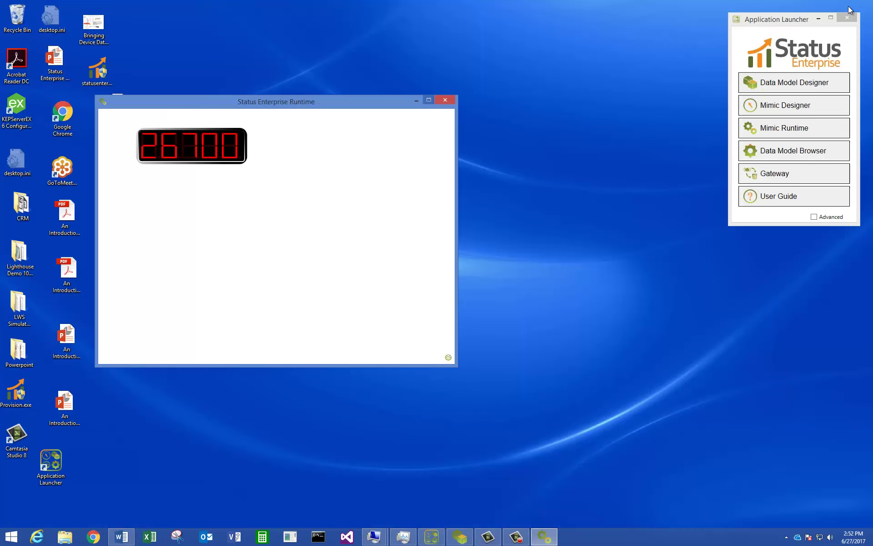
{"action": "left_click", "coordinate": [447, 98]}
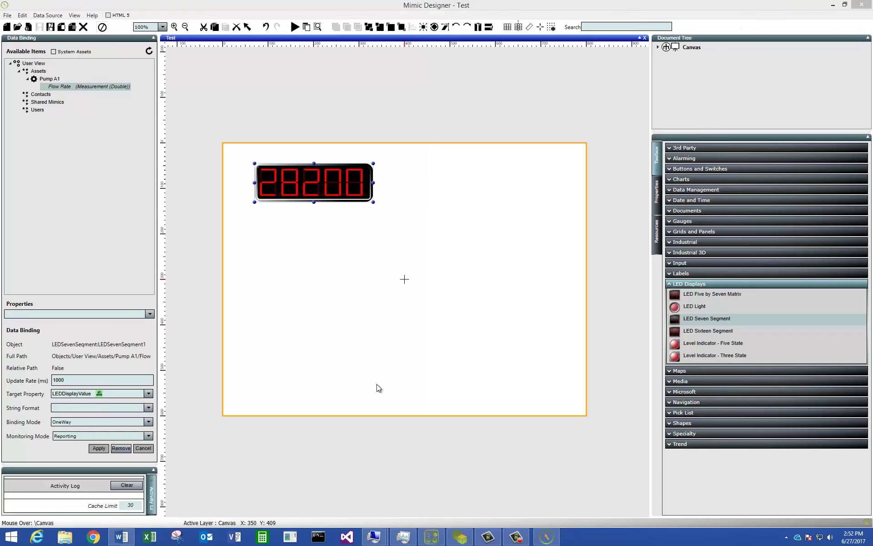
{"action": "left_click", "coordinate": [459, 537]}
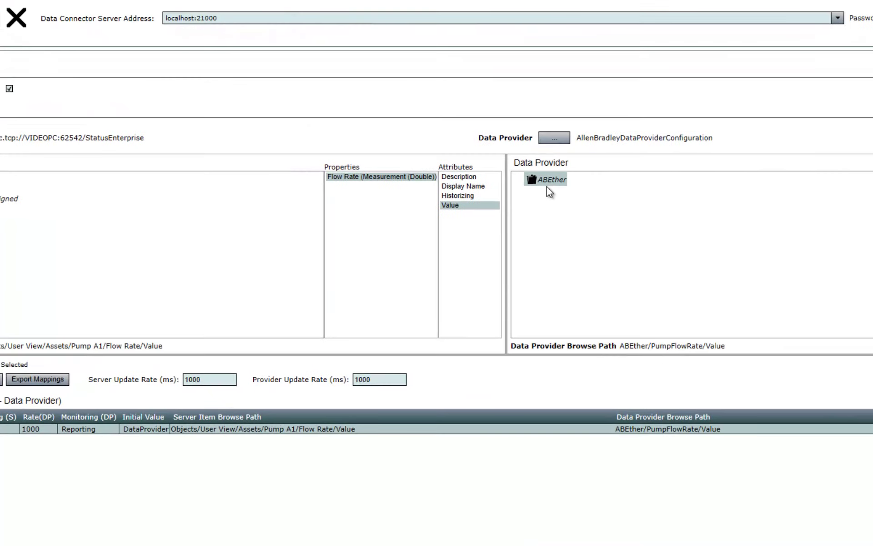